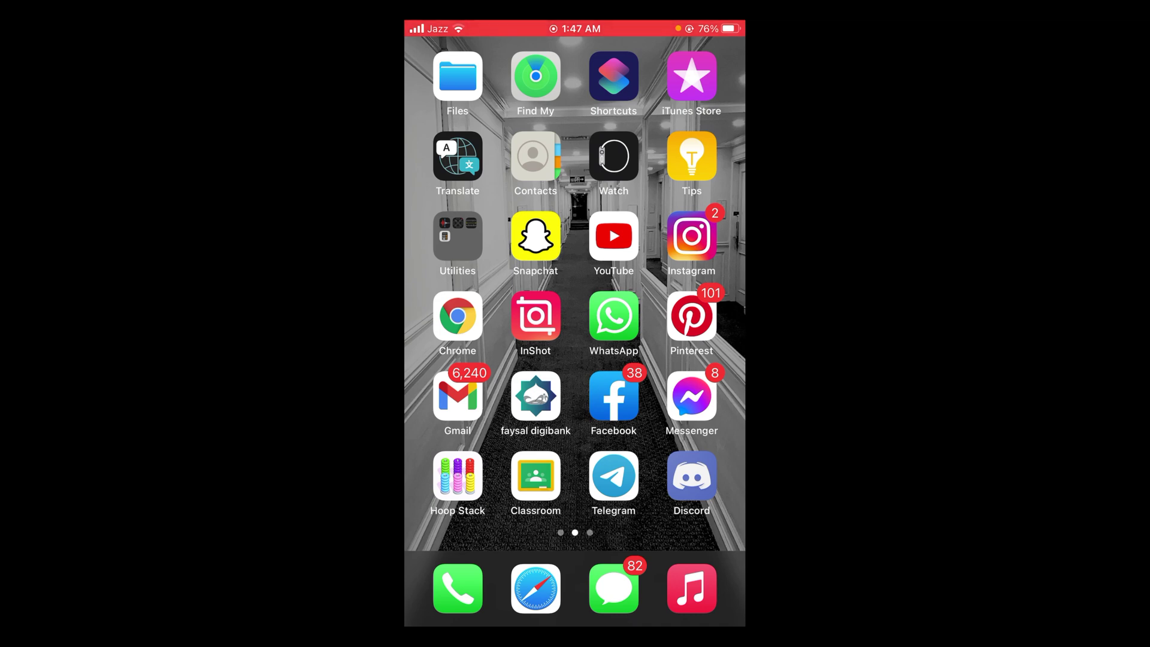
# Launch Discord, glance at the other server, then enter #announcements in yumna's server
pyautogui.click(691, 476)
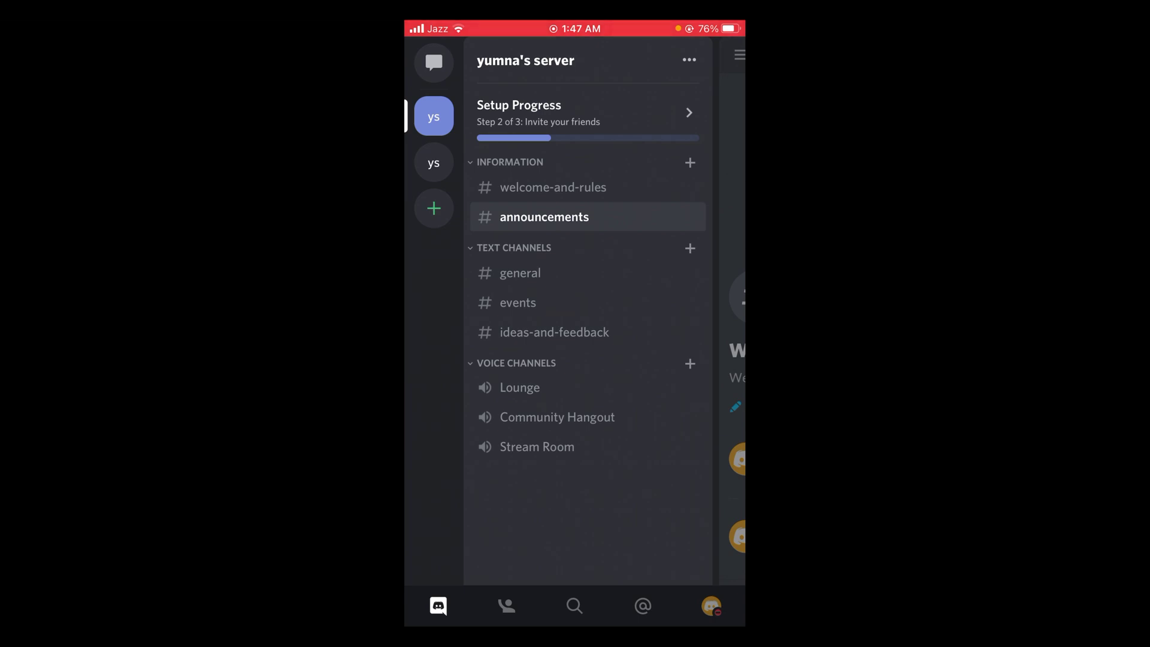
pyautogui.click(435, 162)
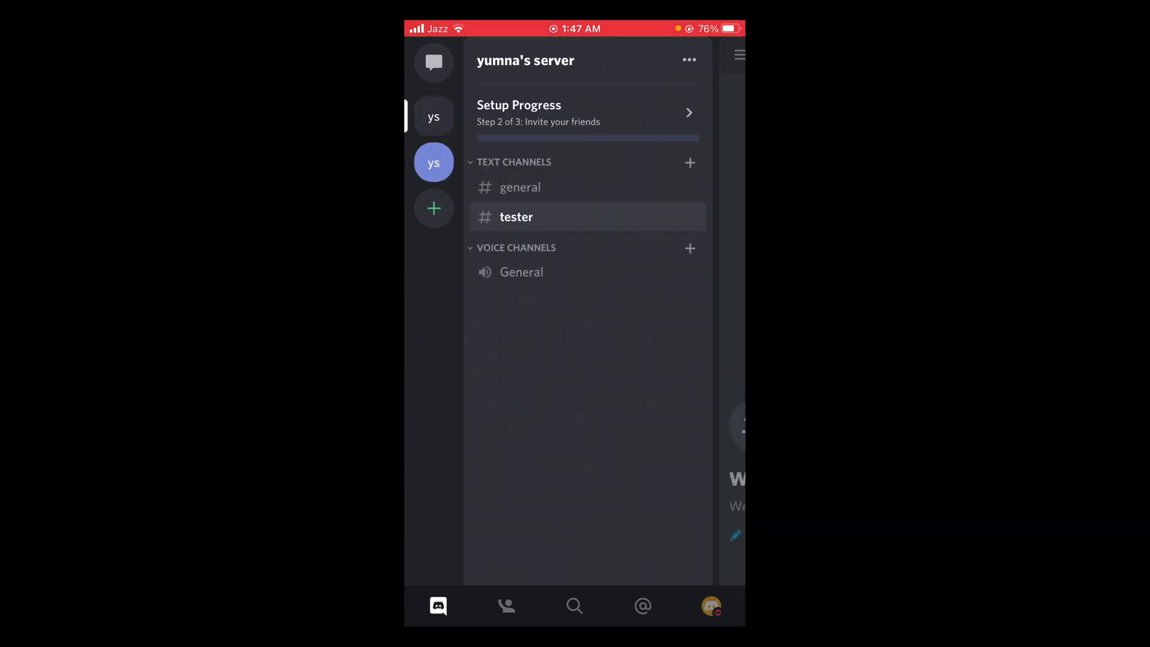
pyautogui.click(435, 116)
pyautogui.click(543, 216)
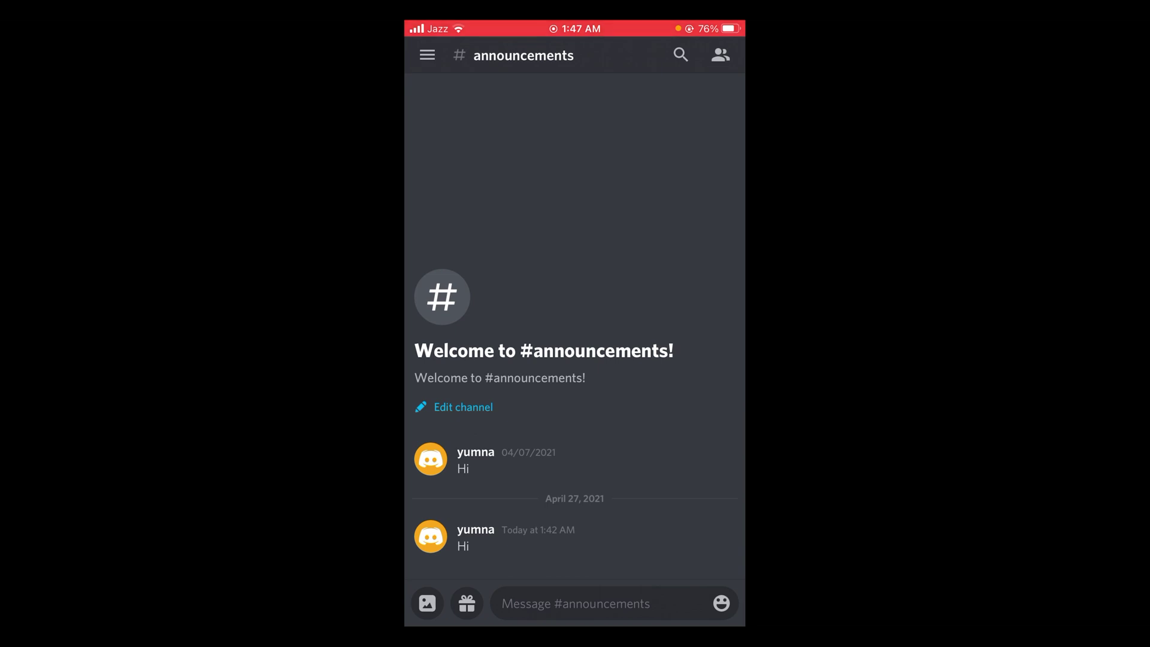
# Post a new 'Hye' message beneath the earlier Hi in #announcements
pyautogui.click(575, 603)
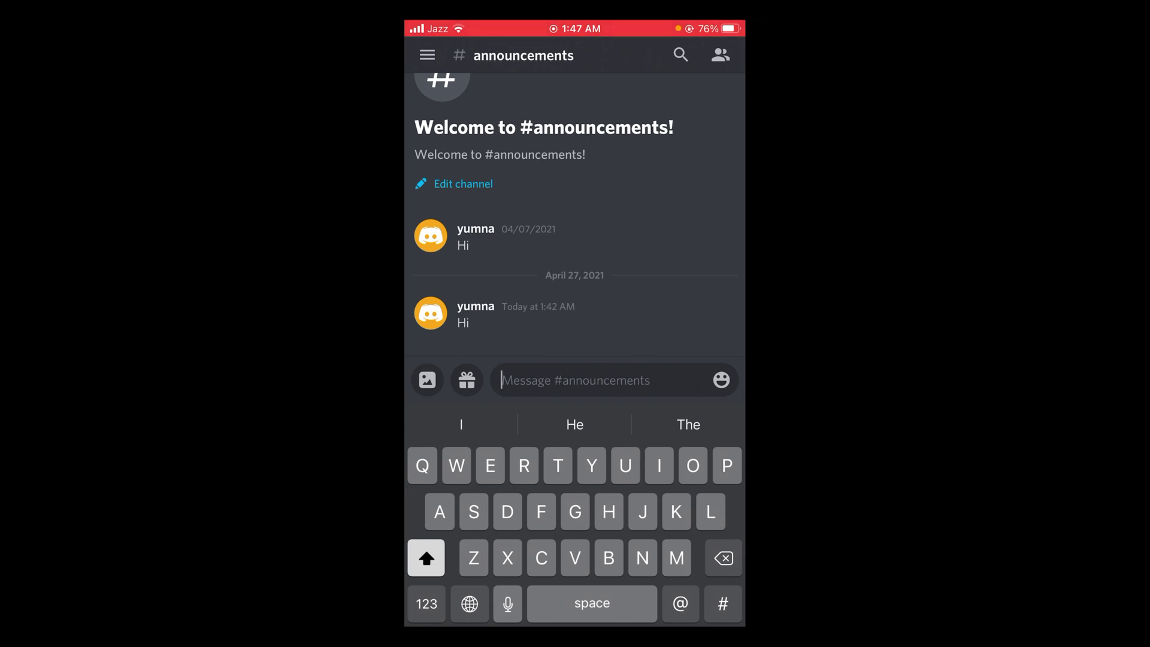
pyautogui.write('Hy')
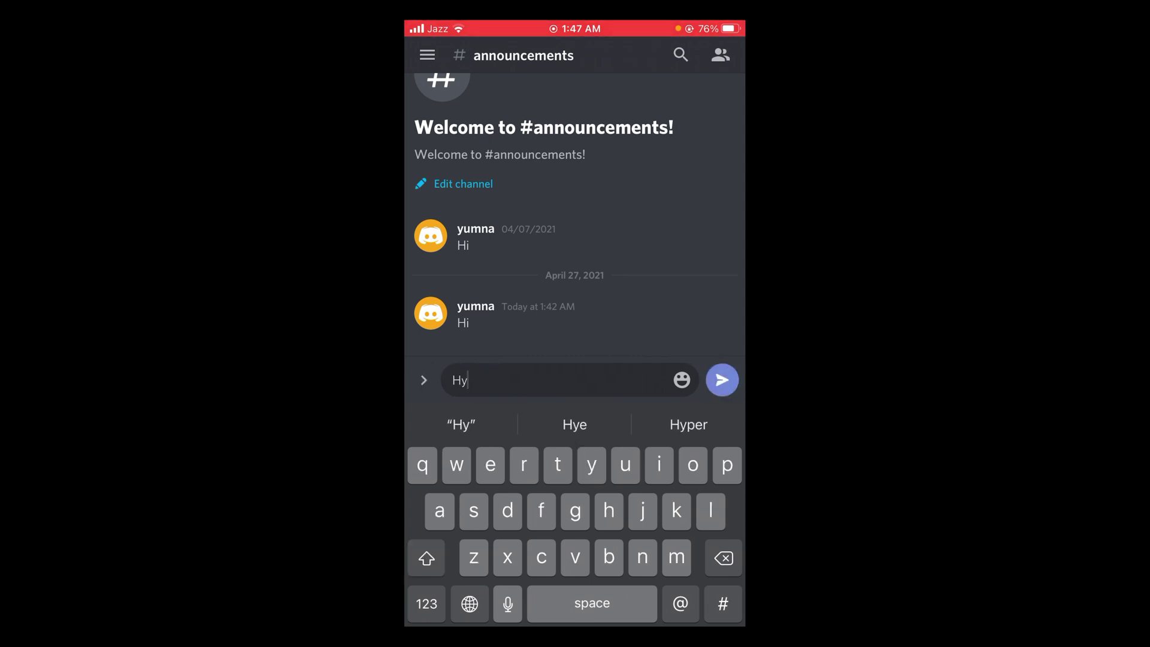
pyautogui.write('e')
pyautogui.click(721, 379)
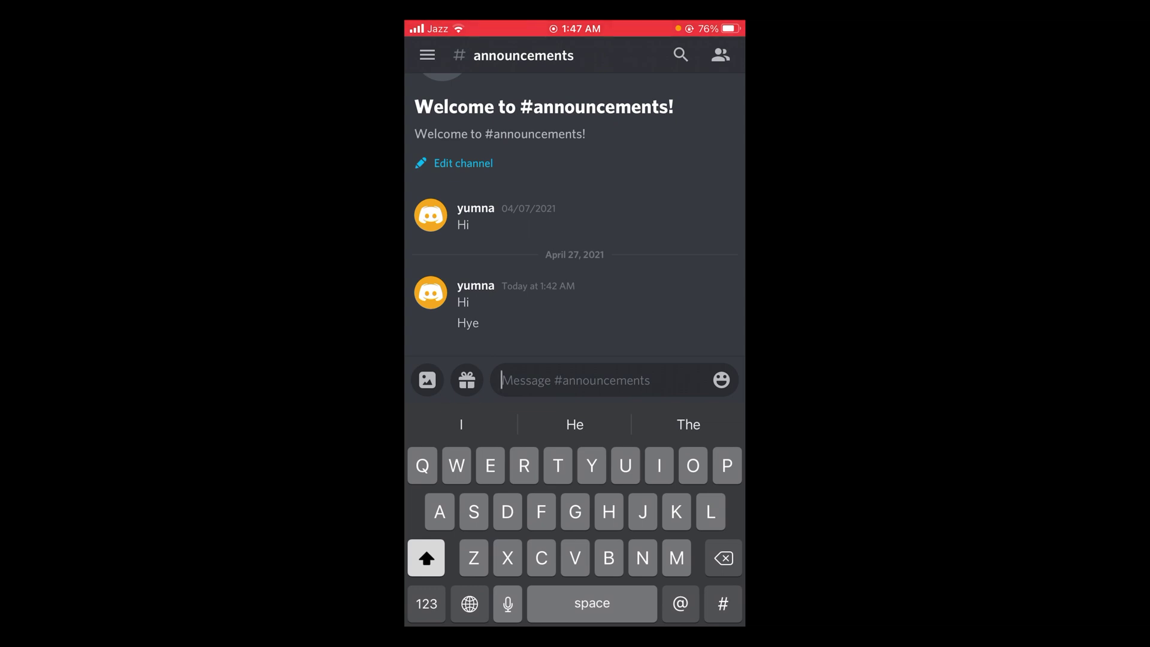
# Start the draft with '||' from the symbols keyboard and enable caps lock for the spoiler text
pyautogui.click(426, 602)
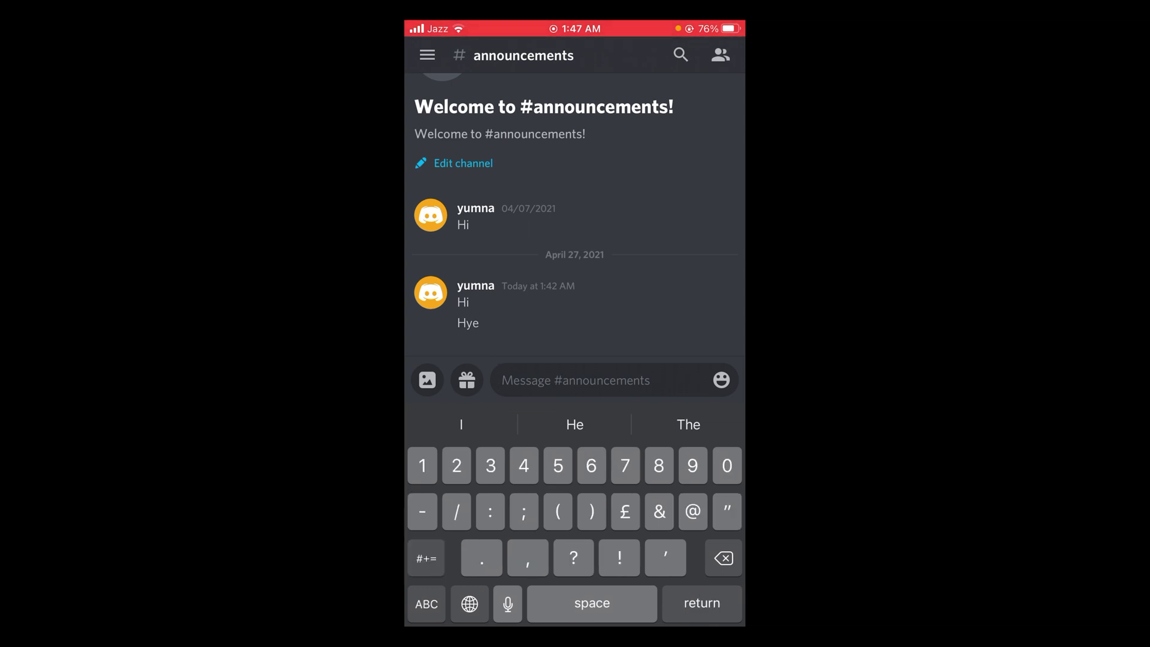
pyautogui.click(426, 558)
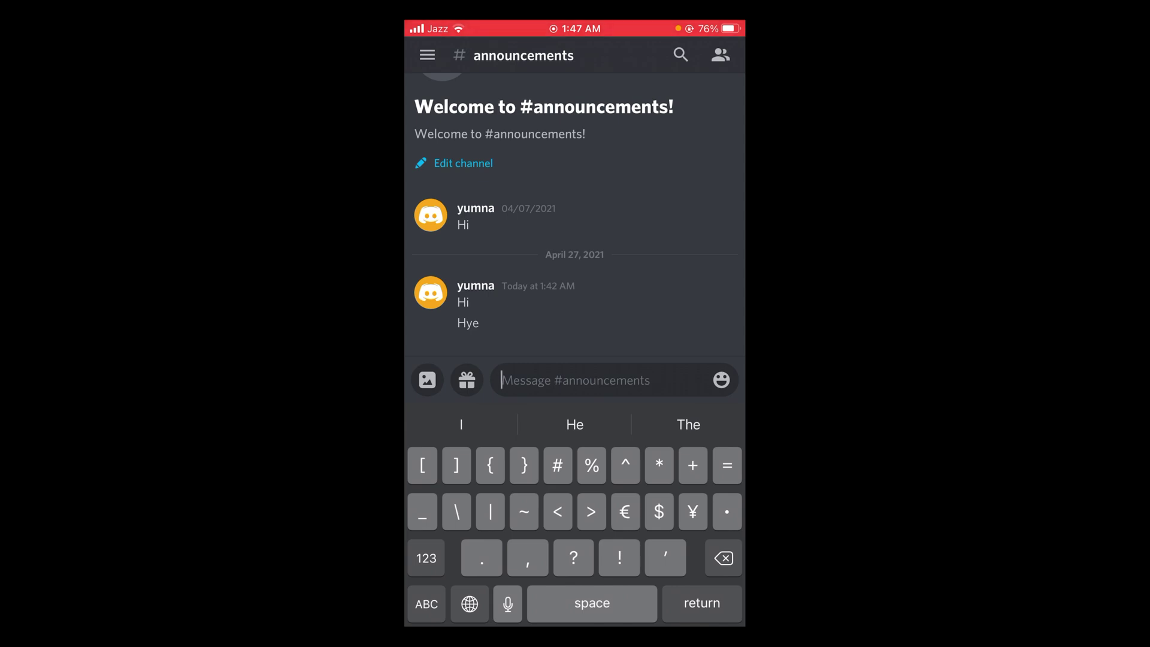
pyautogui.write('[')
pyautogui.write('||')
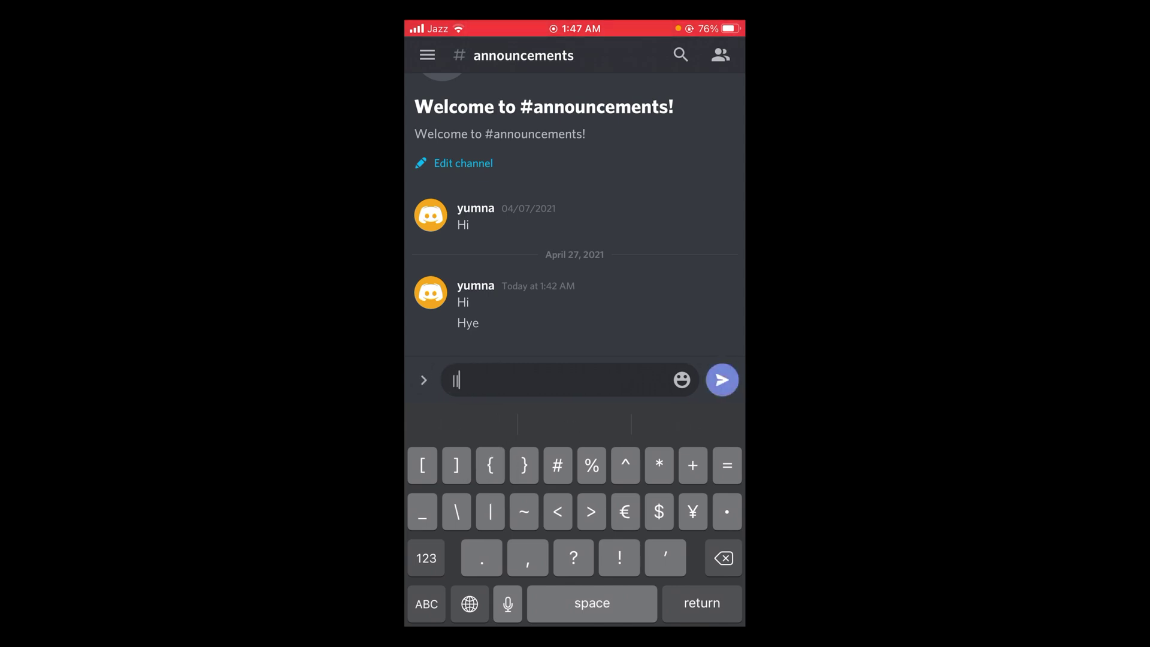
pyautogui.click(426, 604)
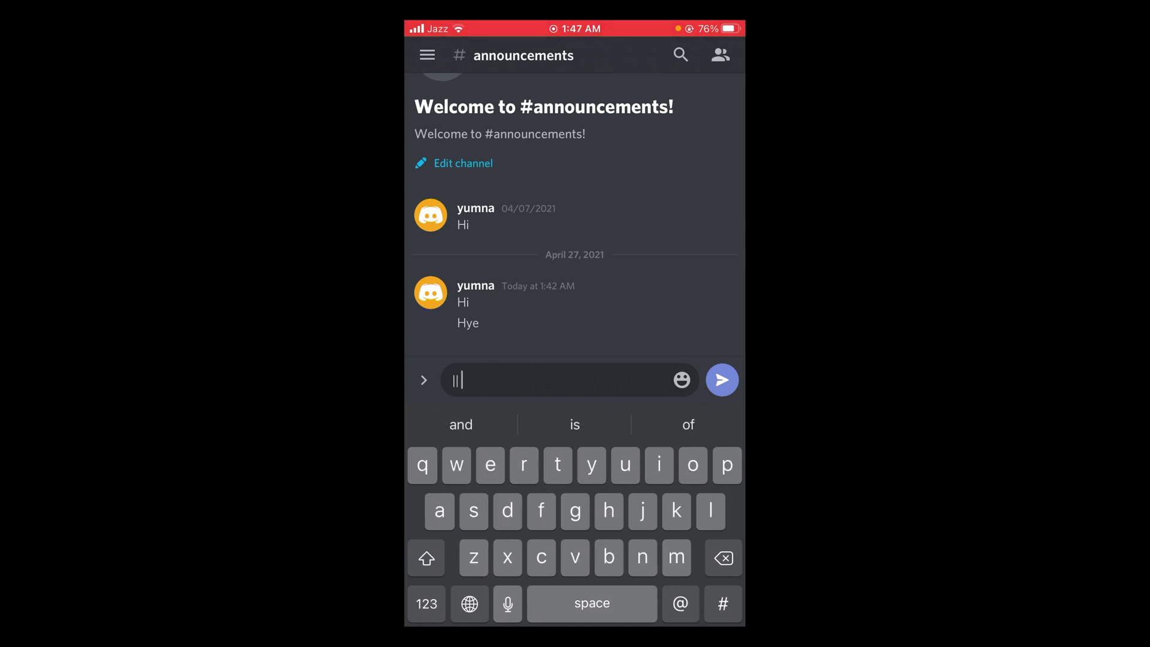
pyautogui.doubleClick(426, 557)
pyautogui.write('SPOILER ')
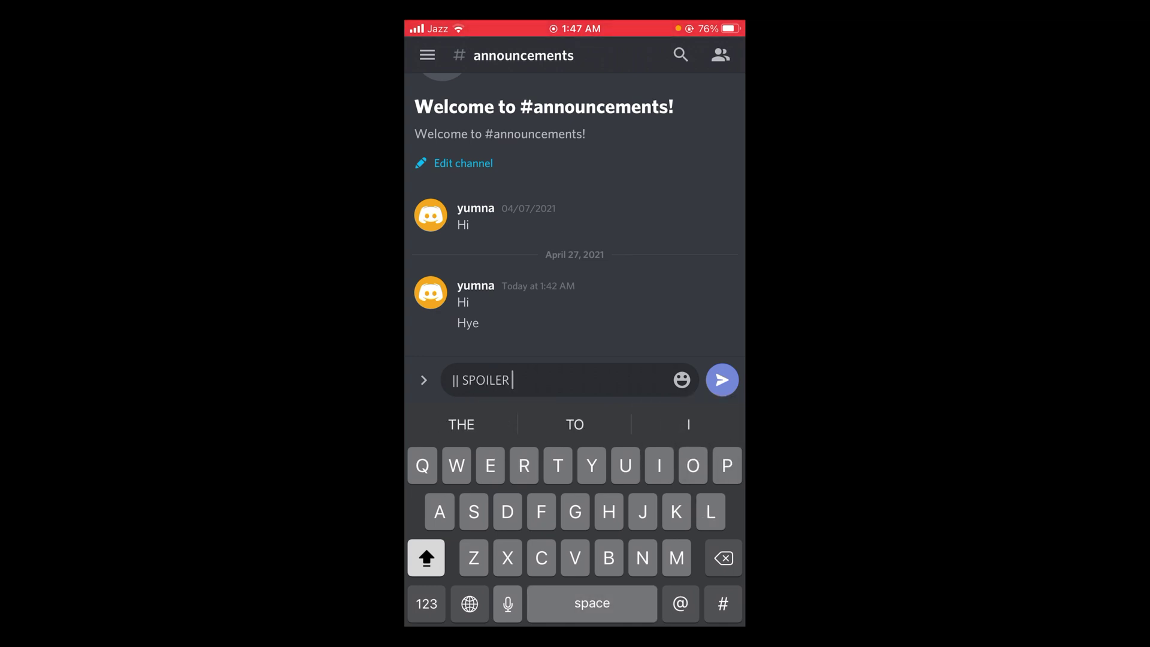
pyautogui.write('TEXT')
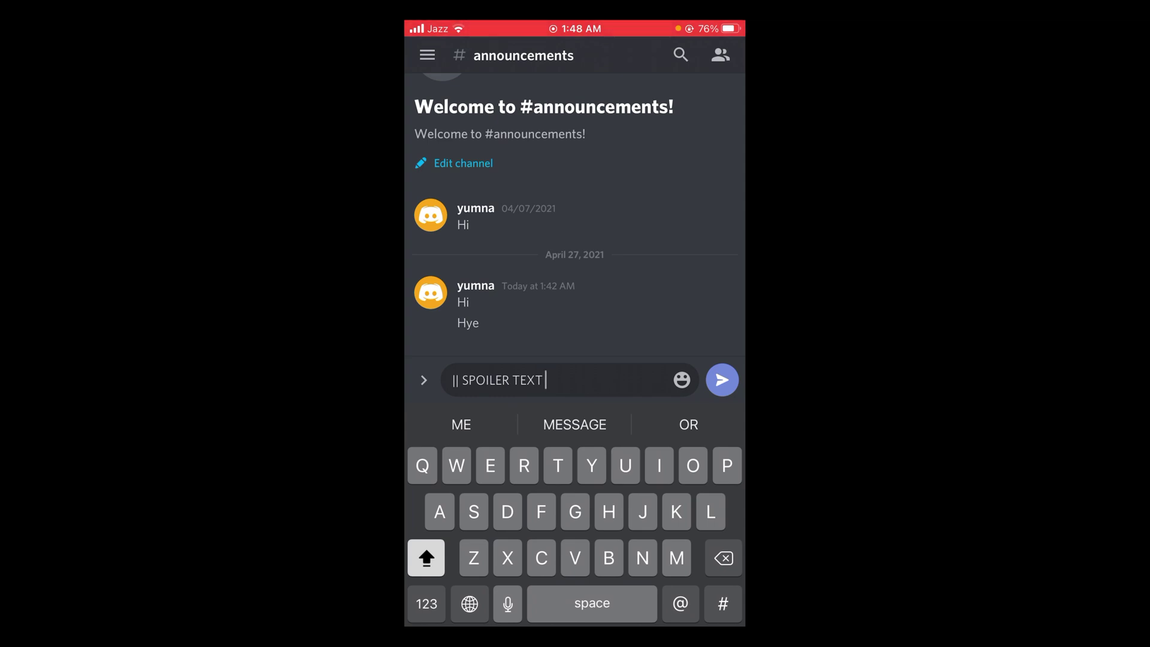
pyautogui.write('HOW')
# Draft 'SPOILER TEXT How are you' with typos fixed, ready for the closing bars
pyautogui.press('BackSpace')
pyautogui.write('How ')
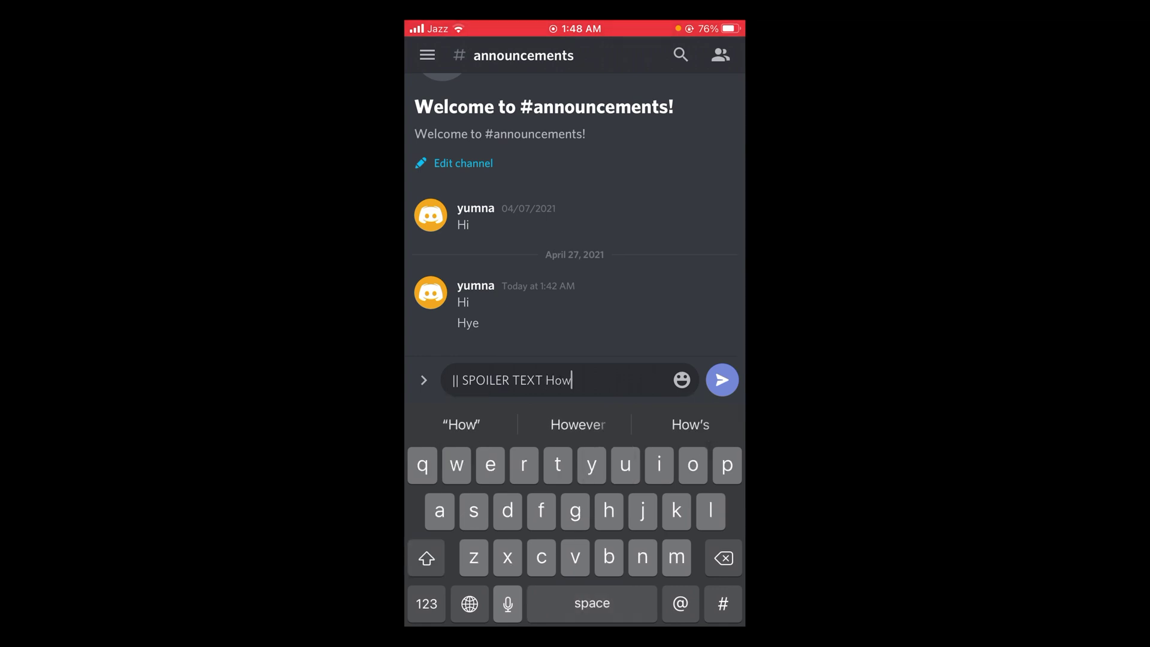
pyautogui.write('arr')
pyautogui.press('BackSpace')
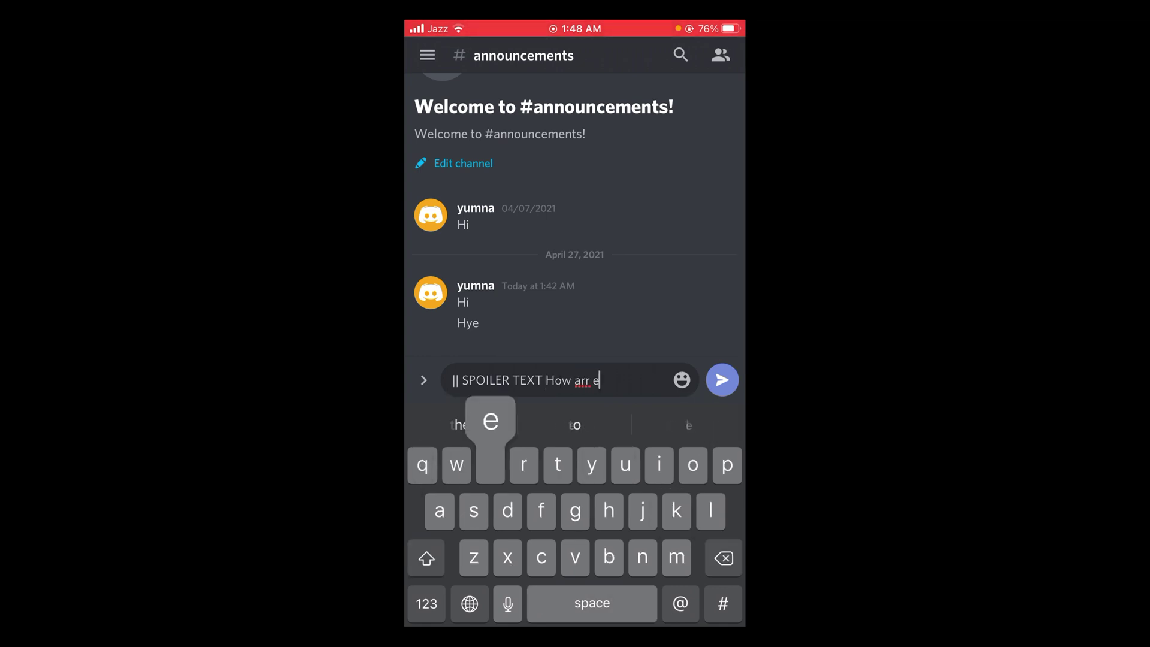
pyautogui.write('e you')
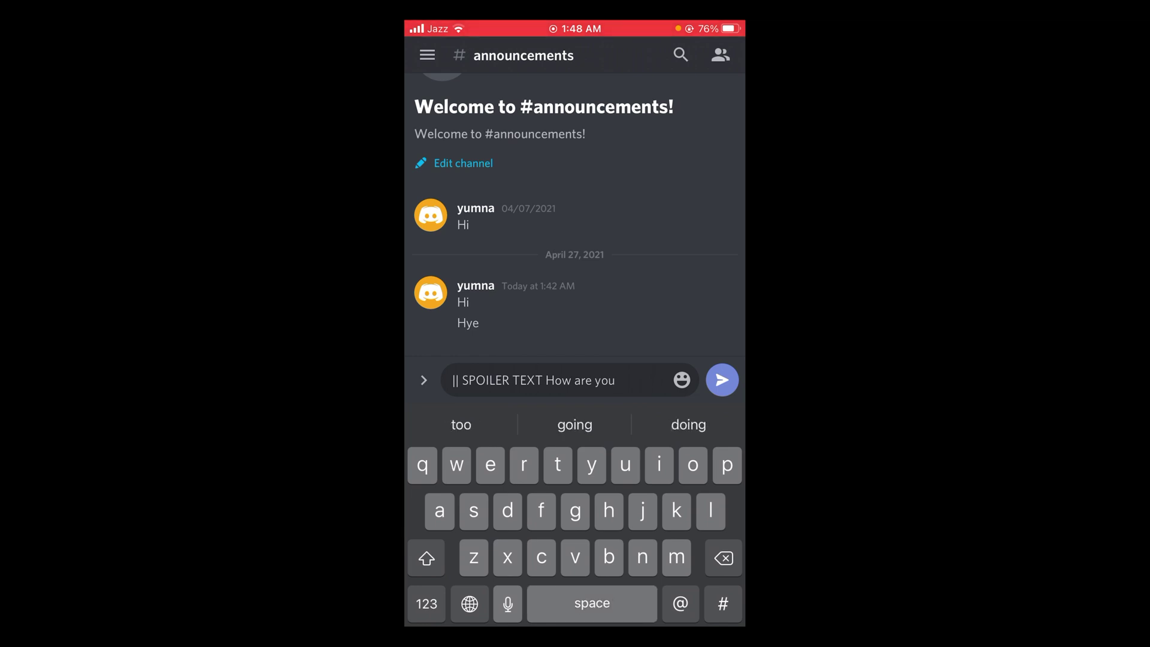
pyautogui.press('BackSpace')
pyautogui.click(426, 603)
pyautogui.click(426, 559)
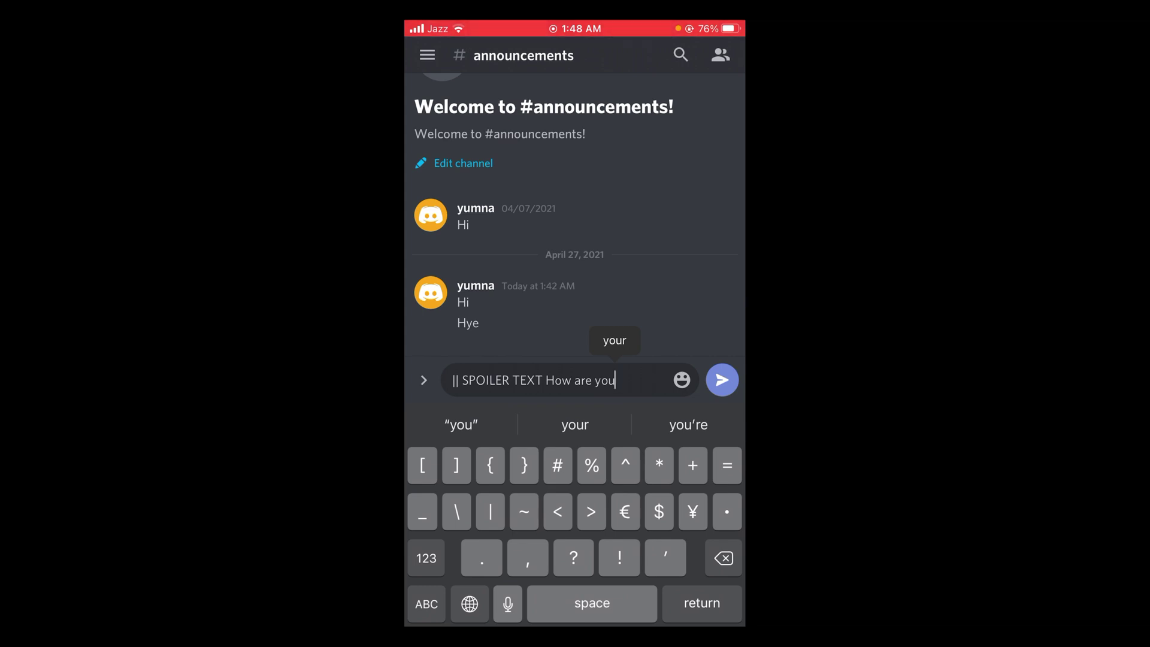
pyautogui.write('||')
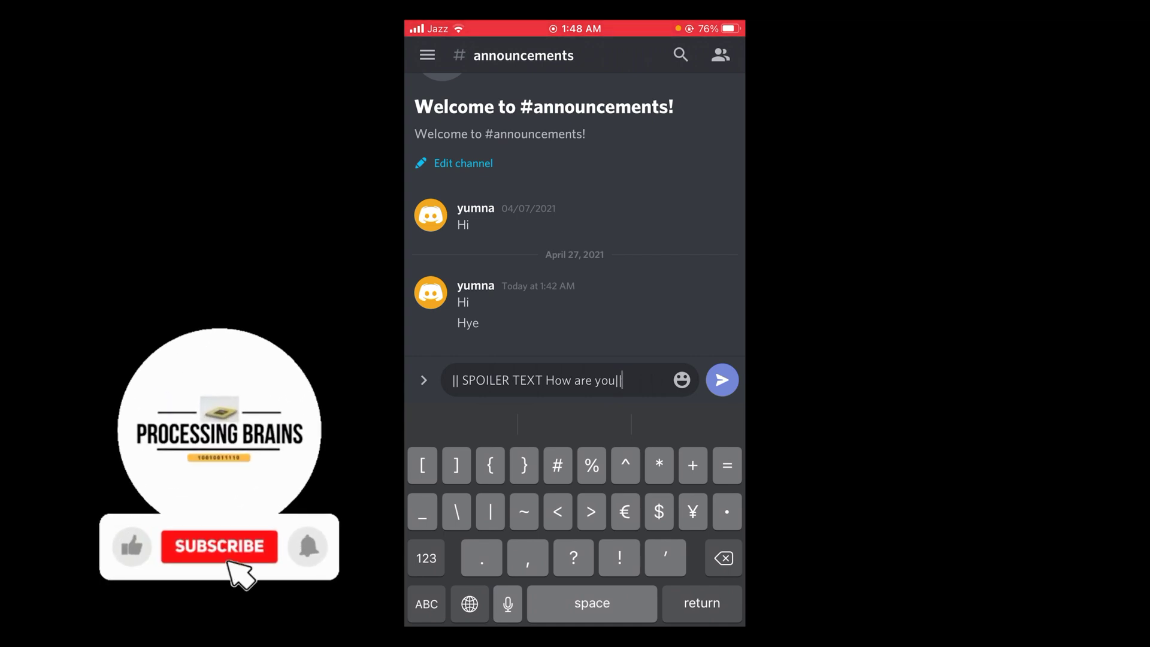
# Send the spoiler message so 'SPOILER TEXT How are you' appears under Hye
pyautogui.click(721, 379)
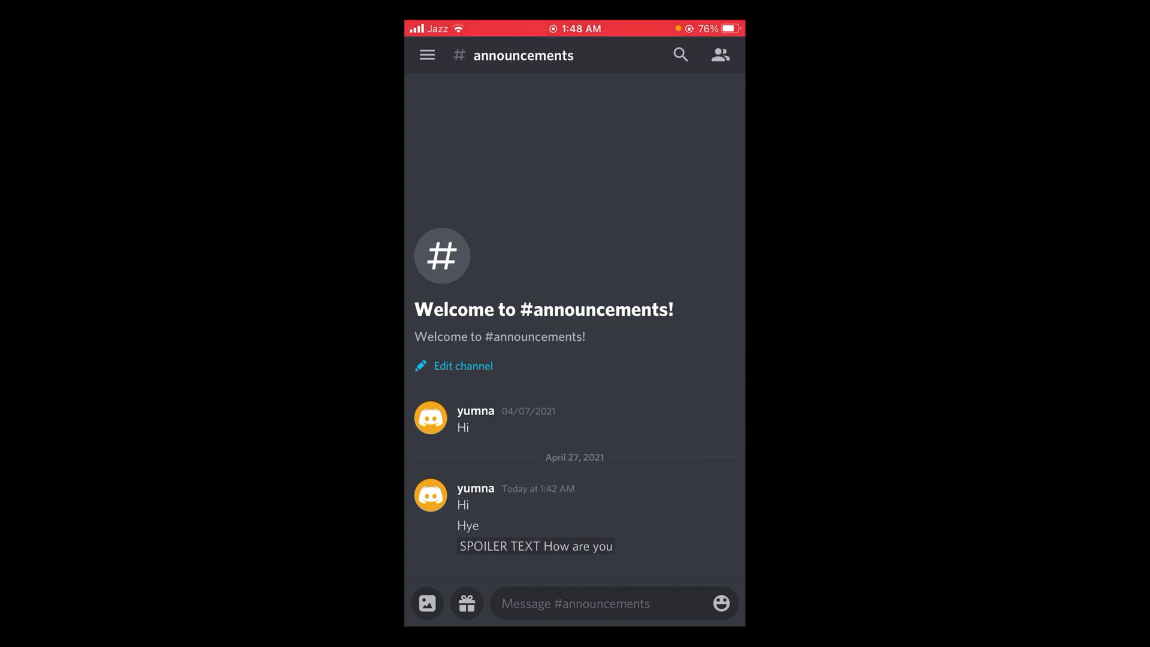
pyautogui.scroll(-2, 576, 360)
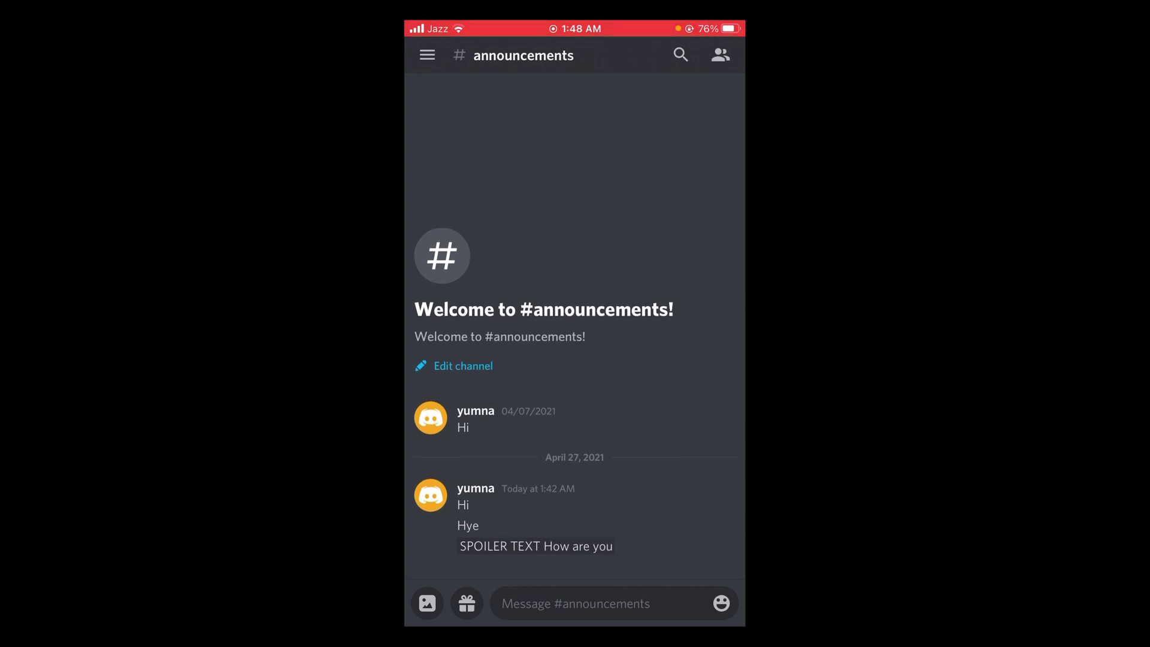